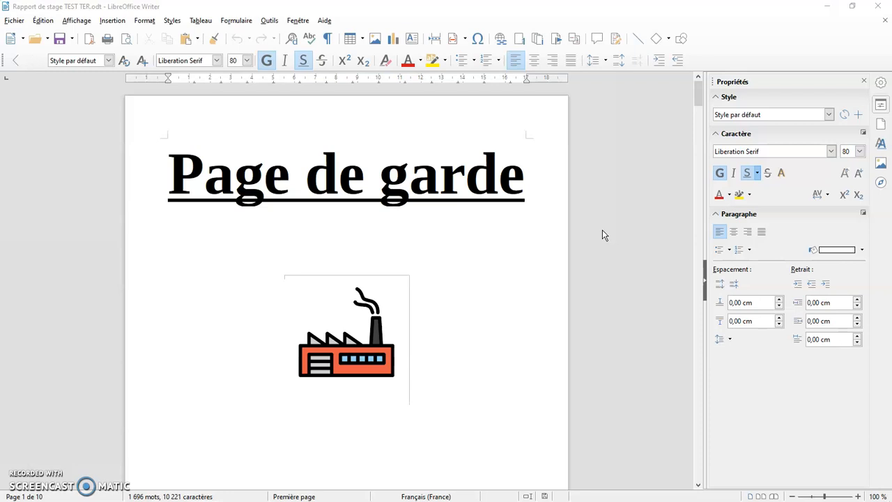
# Look over the cover page and Sommaire, and follow the Sommaire link to the section "Les tâches périphériques"
pyautogui.click(581, 302)
pyautogui.scroll(-5, 584, 297)
pyautogui.scroll(-8, 584, 303)
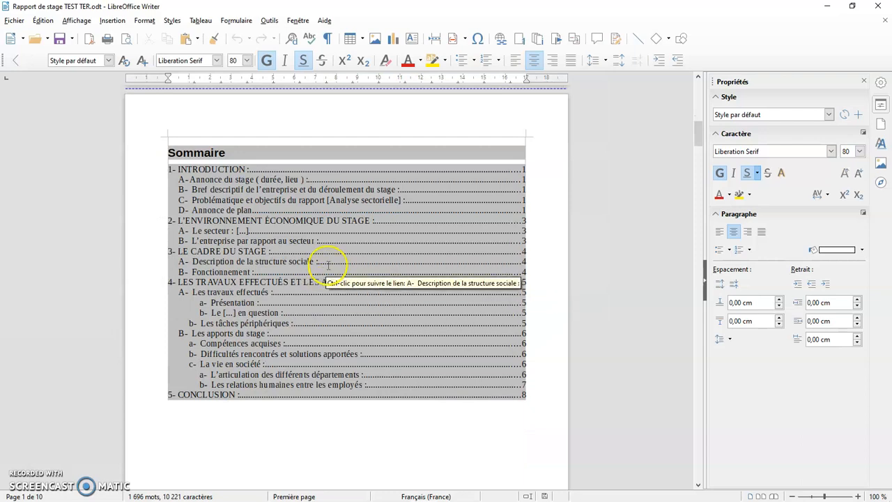
pyautogui.scroll(5, 595, 227)
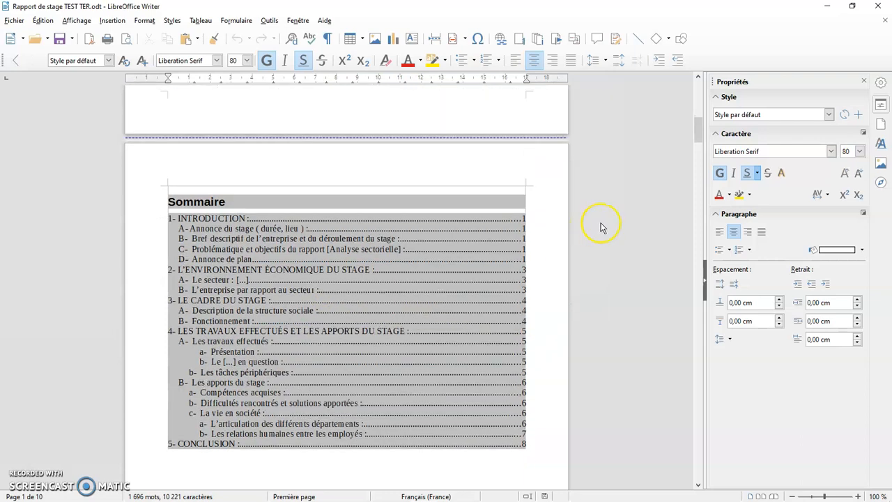
pyautogui.scroll(5, 602, 228)
pyautogui.scroll(4, 602, 228)
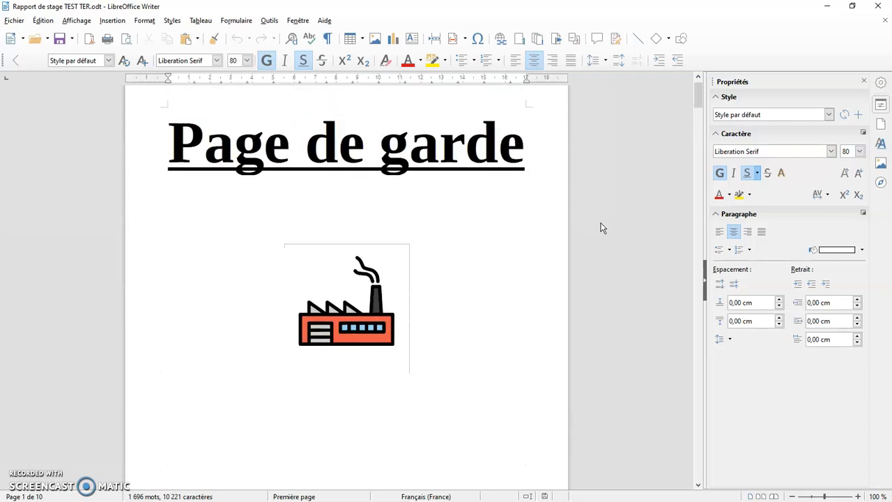
pyautogui.scroll(-14, 601, 228)
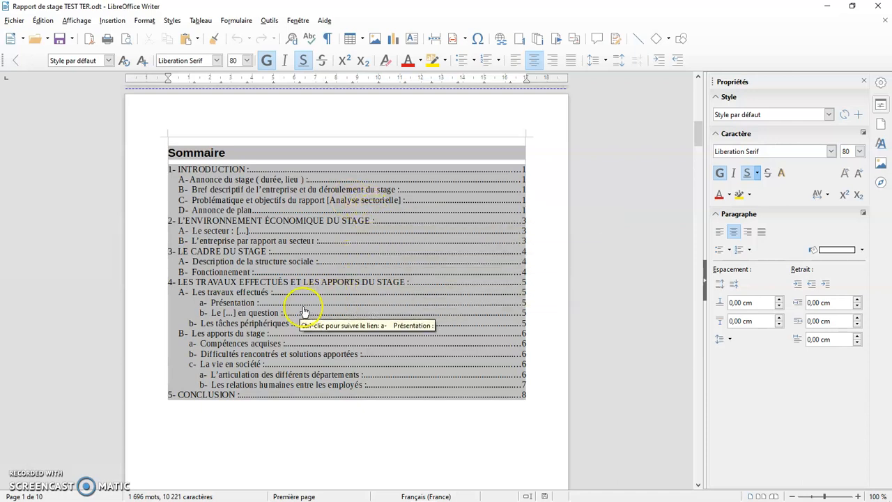
pyautogui.keyDown('ctrl'); pyautogui.click(251, 327); pyautogui.keyUp('ctrl')
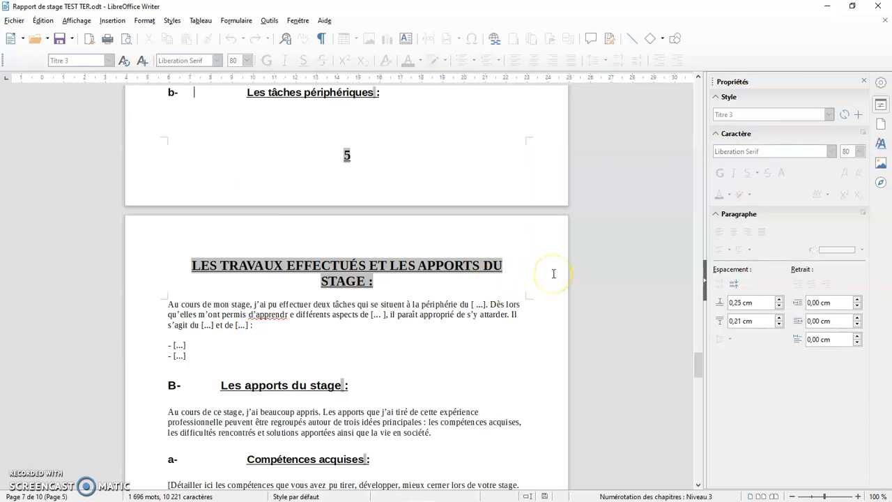
pyautogui.scroll(2, 350, 219)
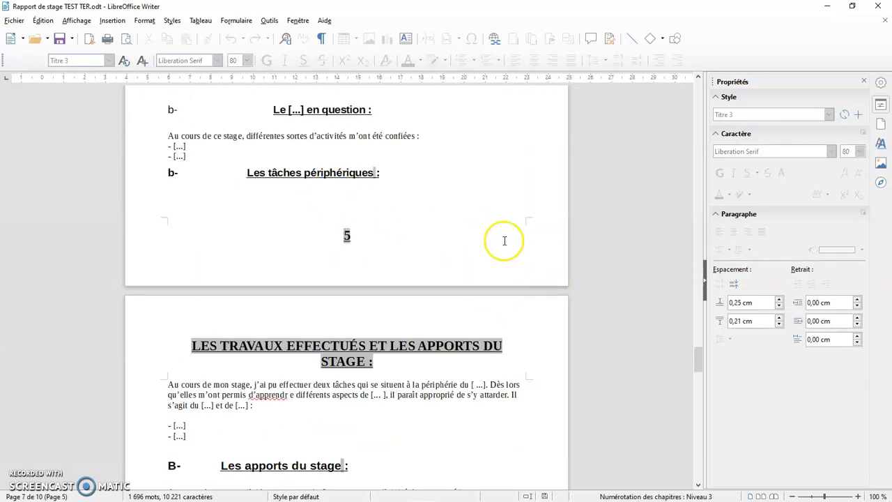
# Return to the Sommaire, follow its link to the CONCLUSION section, and go back to the cover page
pyautogui.moveTo(699, 360); pyautogui.dragTo(693, 86)
pyautogui.scroll(-20, 498, 255)
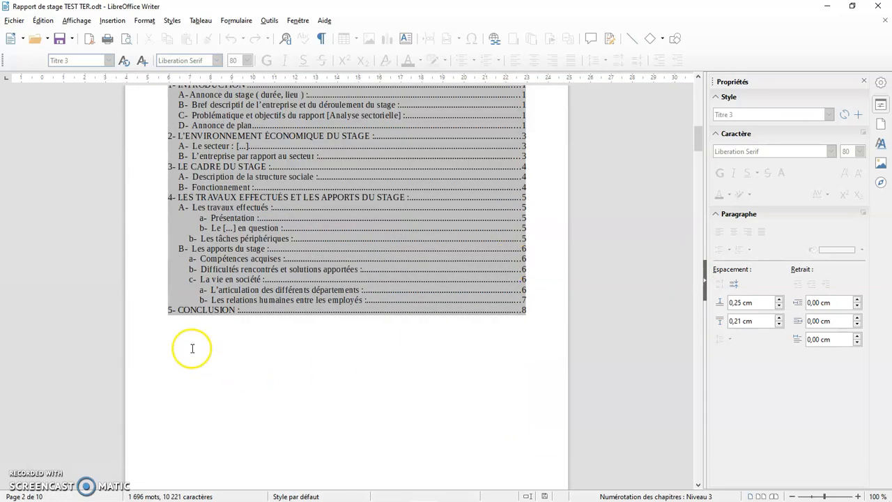
pyautogui.keyDown('ctrl'); pyautogui.click(216, 314); pyautogui.keyUp('ctrl')
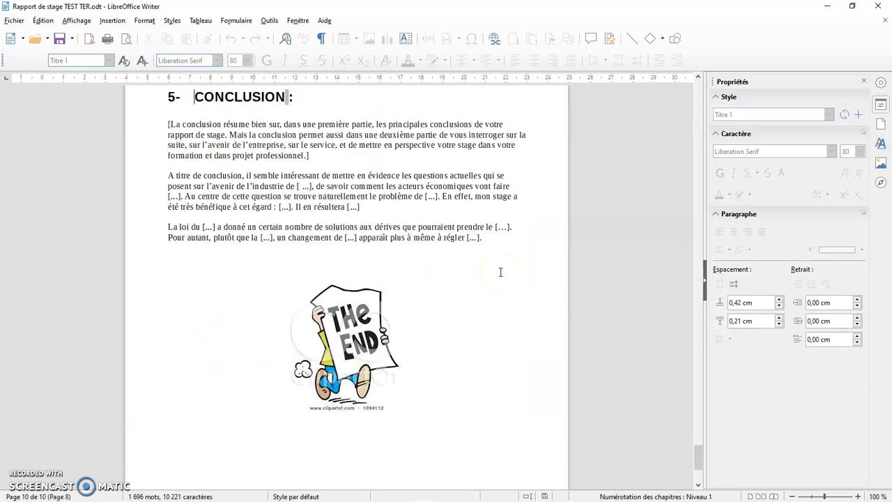
pyautogui.moveTo(697, 456); pyautogui.dragTo(704, 84)
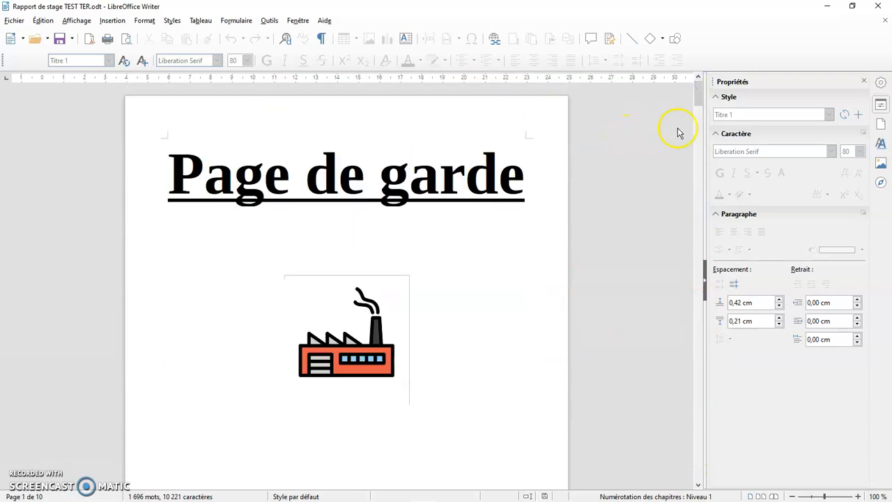
# Open the Navigator, expand its Images category, and jump to the image "The end - Dernière page"
pyautogui.click(881, 84)
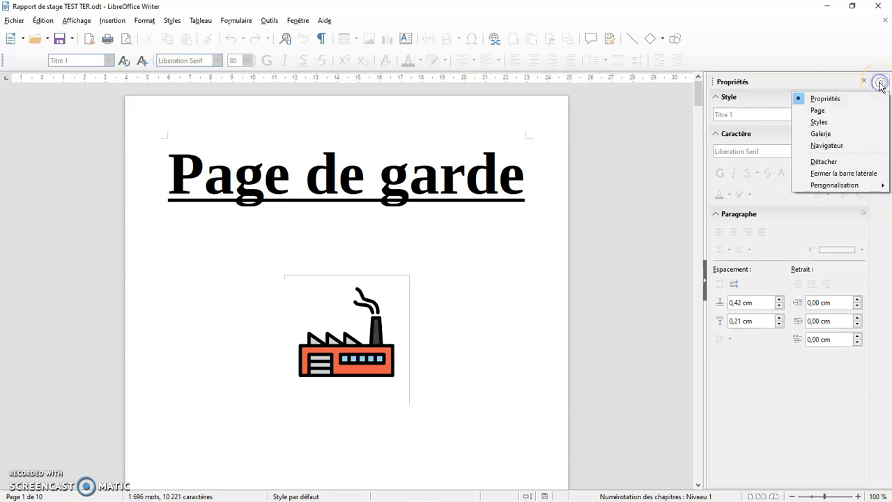
pyautogui.click(818, 146)
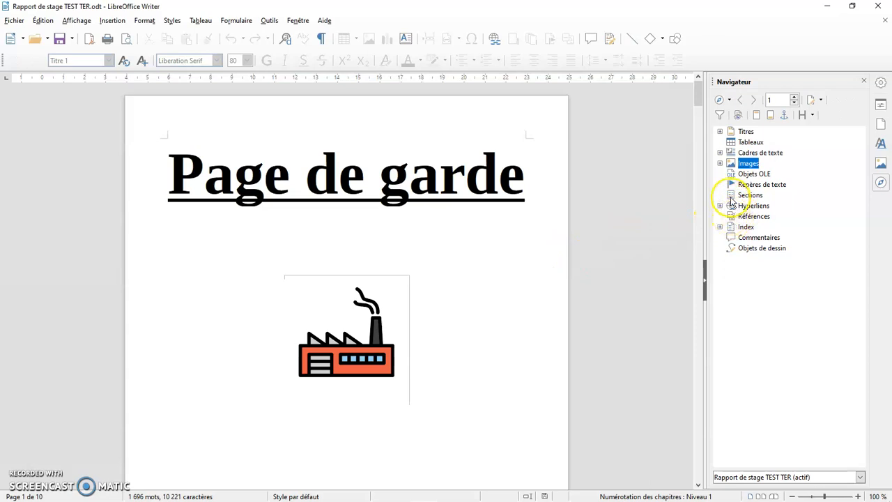
pyautogui.click(720, 165)
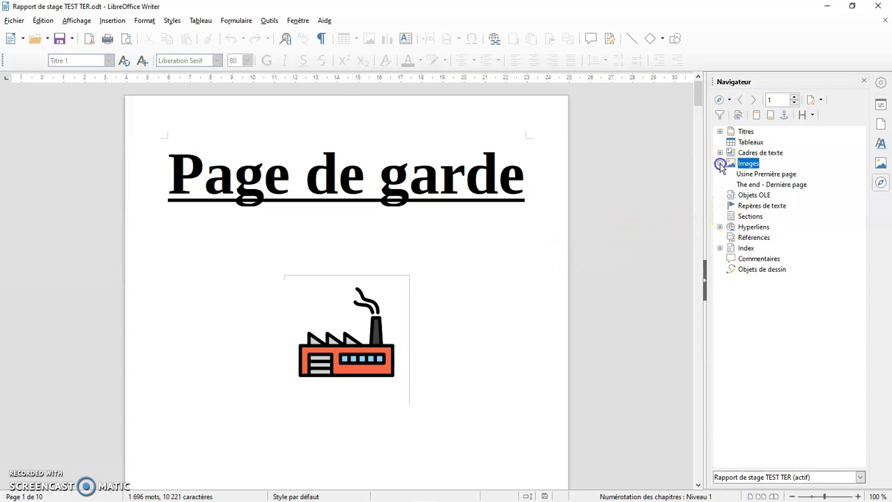
pyautogui.click(745, 175)
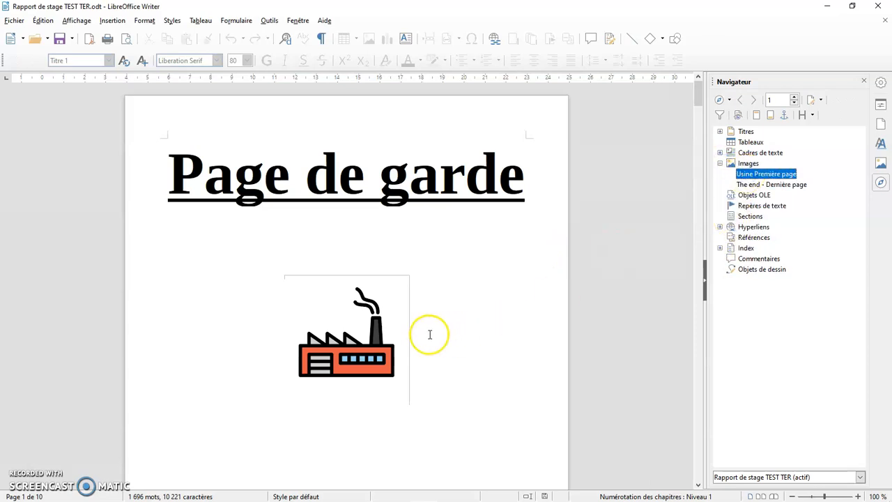
pyautogui.doubleClick(767, 184)
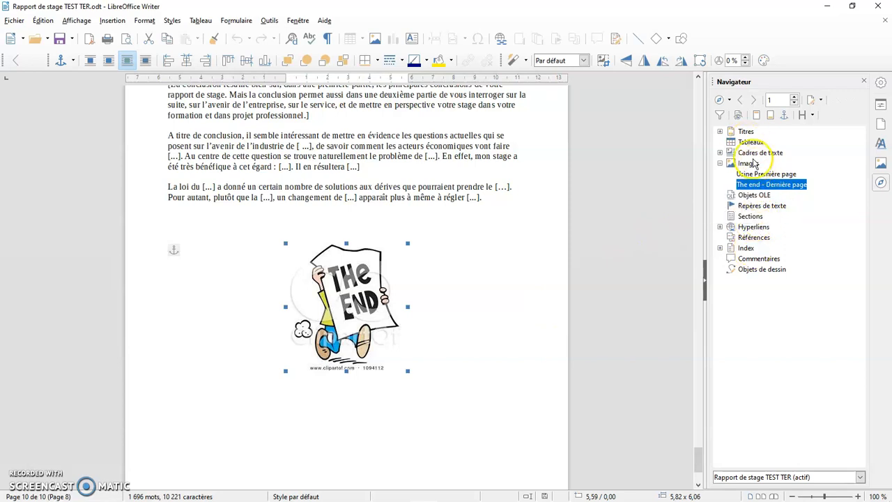
# Expand the Navigator's Titres, jump to the heading "3- LE CADRE DU STAGE", and collapse the category again
pyautogui.click(720, 131)
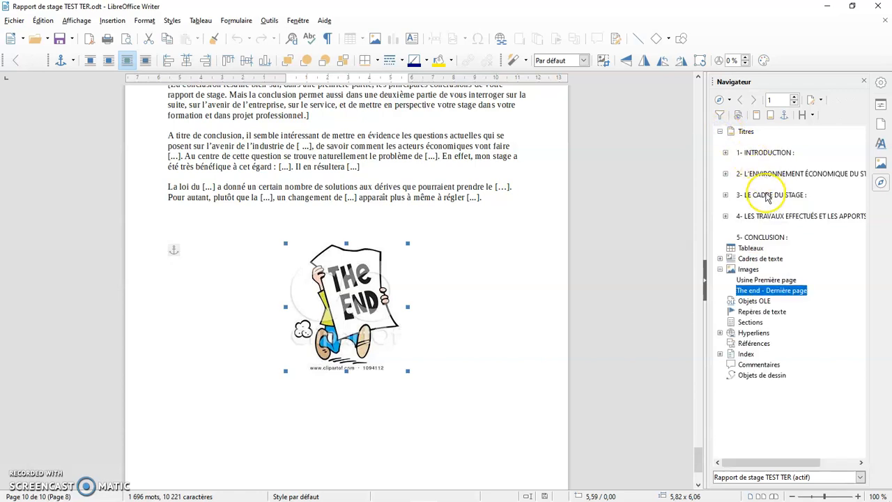
pyautogui.doubleClick(767, 195)
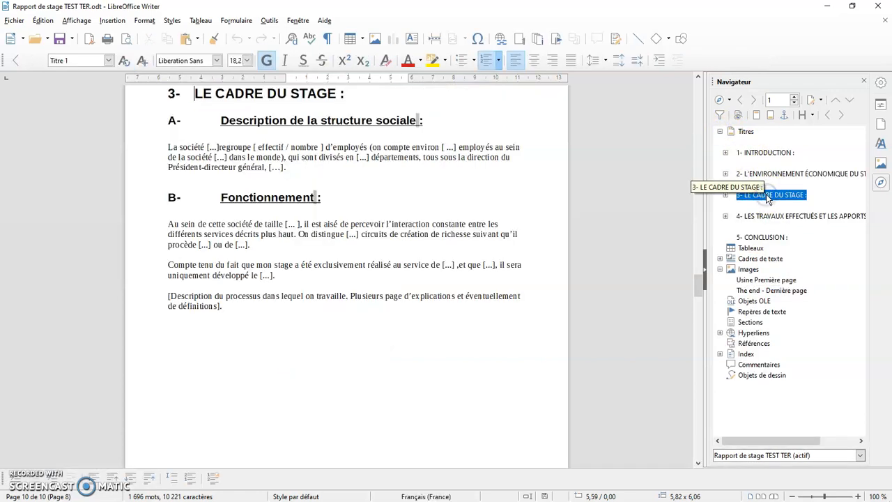
pyautogui.click(720, 132)
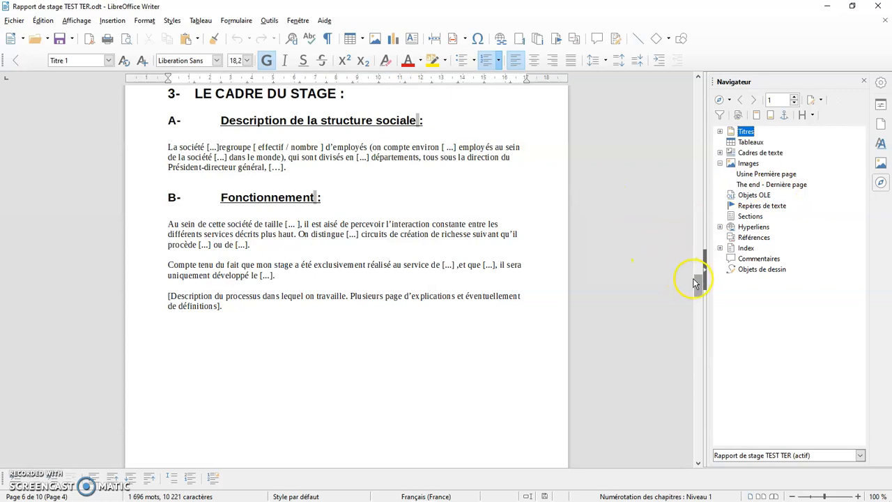
pyautogui.scroll(-3, 697, 287)
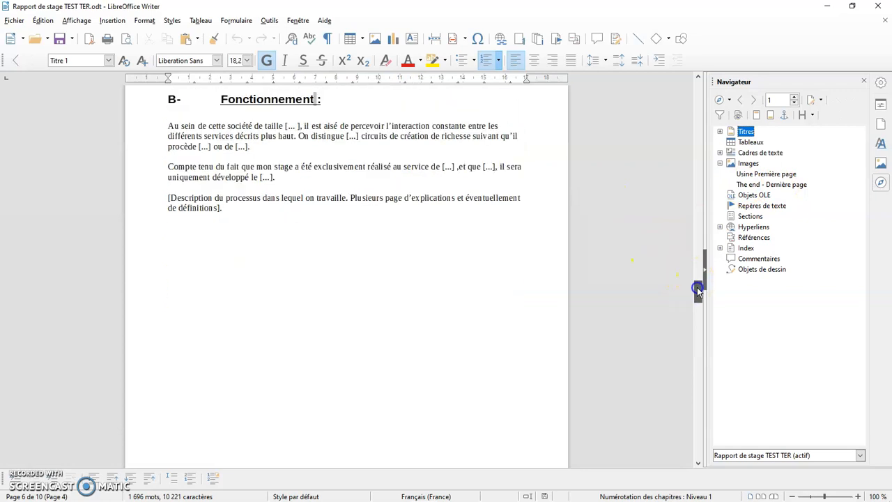
# Rename the "The end" image to "Dernière page" in its properties, and jump to it through the refreshed Navigator list
pyautogui.click(751, 185)
pyautogui.click(592, 257)
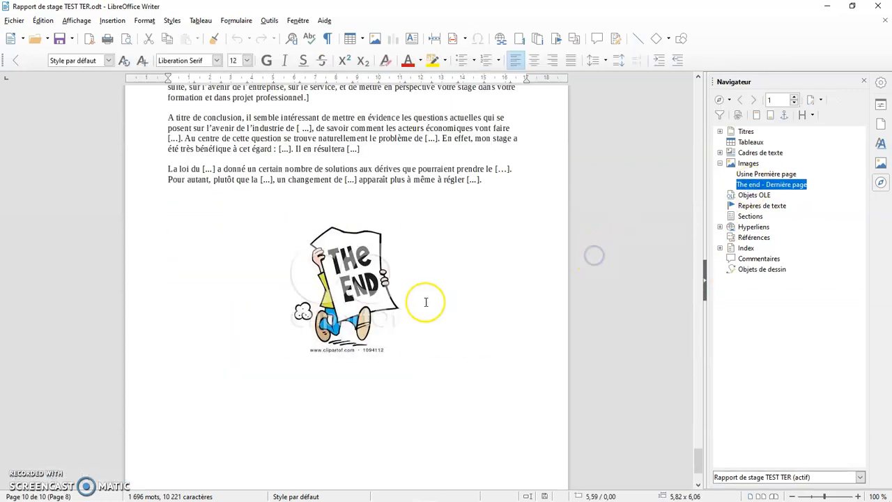
pyautogui.click(353, 280)
pyautogui.rightClick(353, 279)
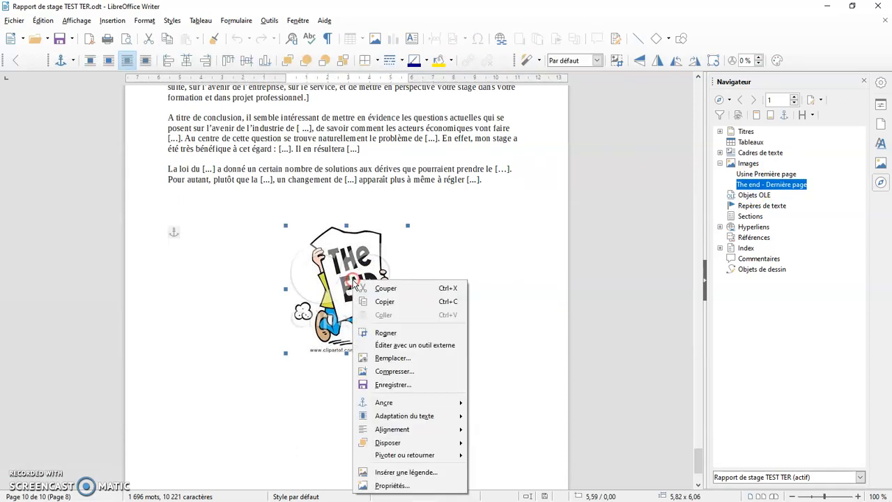
pyautogui.click(395, 485)
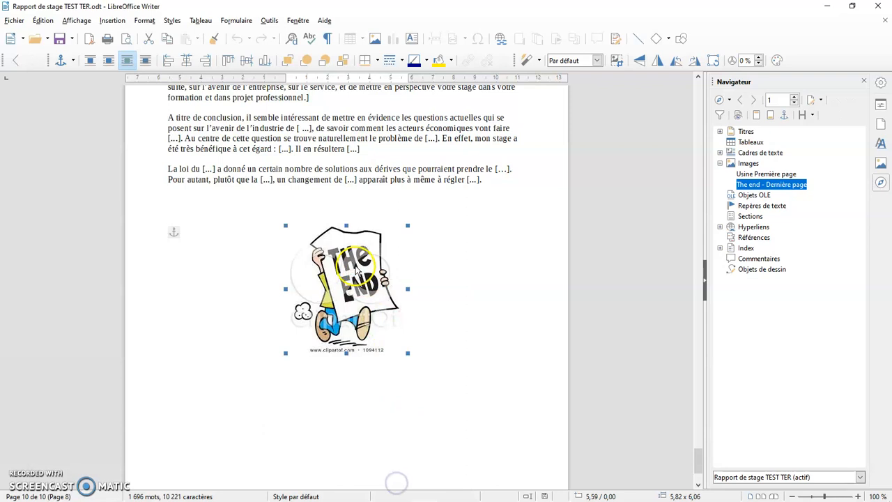
pyautogui.moveTo(408, 137); pyautogui.dragTo(327, 137)
pyautogui.click(382, 135)
pyautogui.click(361, 138)
pyautogui.click(356, 137)
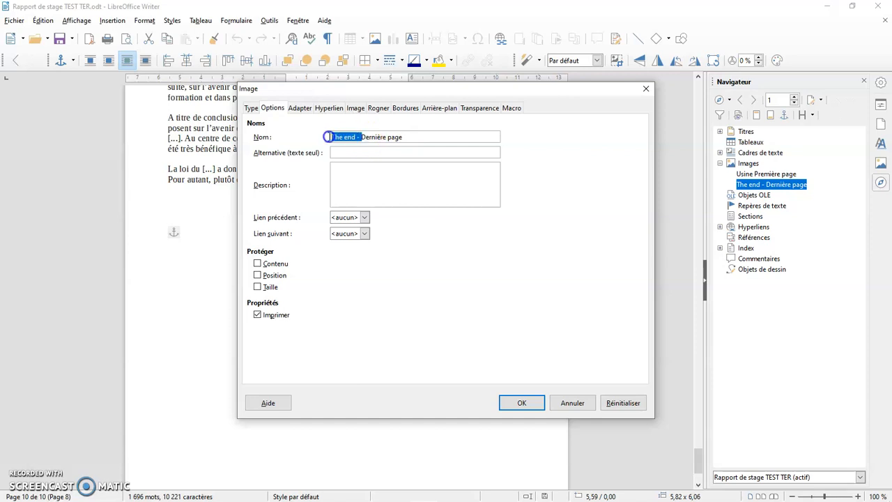
pyautogui.press('BackSpace')
pyautogui.click(515, 402)
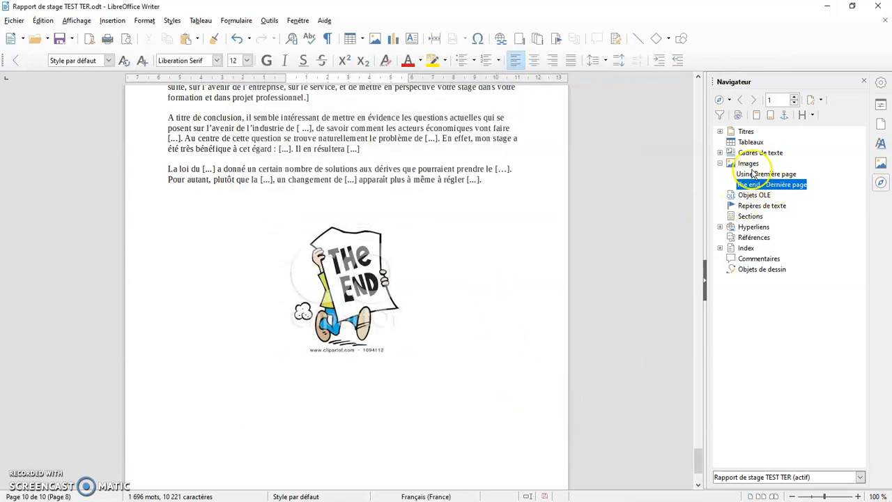
pyautogui.click(720, 164)
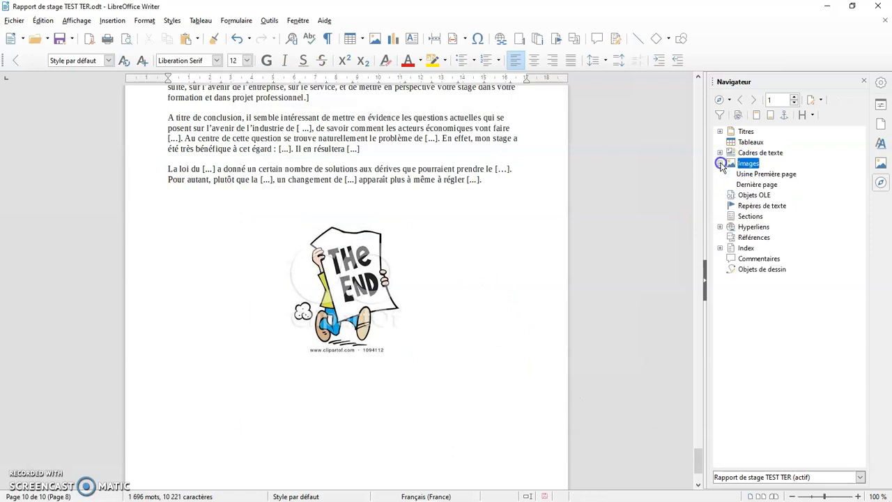
pyautogui.doubleClick(754, 185)
# Go to the factory image on the cover page through the Navigator and rename it "Usine" in its properties
pyautogui.doubleClick(759, 174)
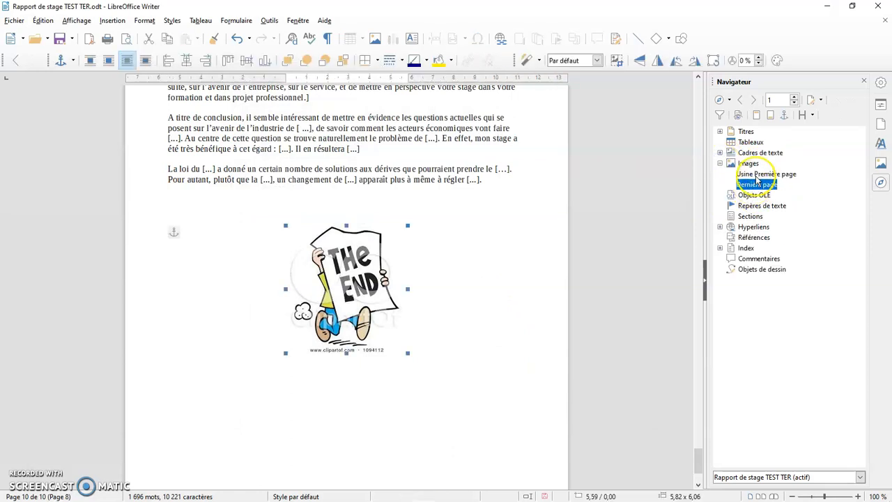
pyautogui.click(365, 272)
pyautogui.rightClick(366, 271)
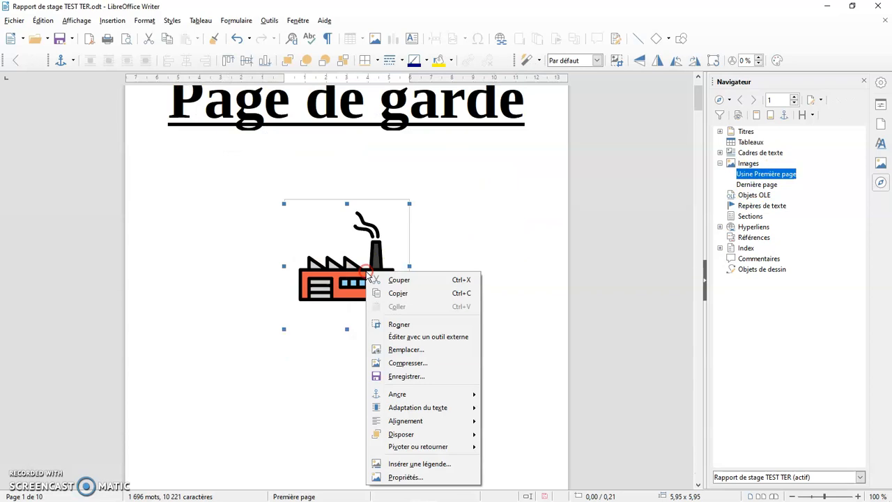
pyautogui.click(411, 477)
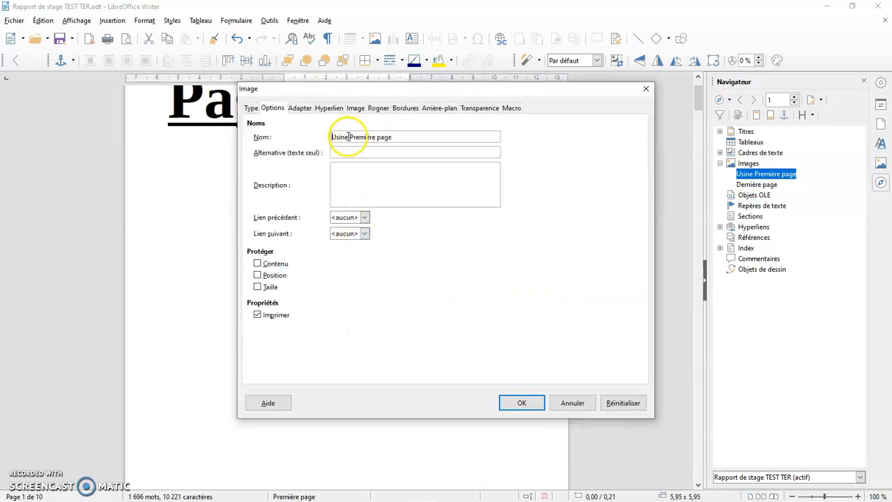
pyautogui.moveTo(348, 136); pyautogui.dragTo(398, 137)
pyautogui.press('BackSpace')
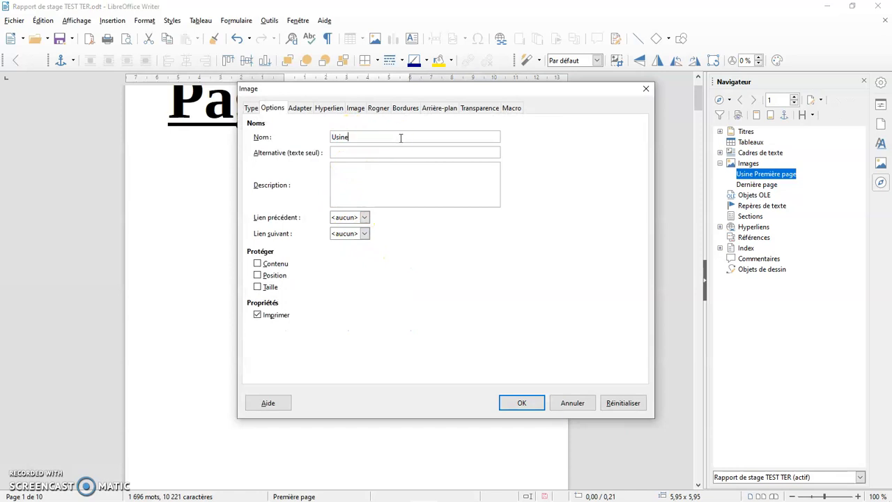
pyautogui.click(522, 402)
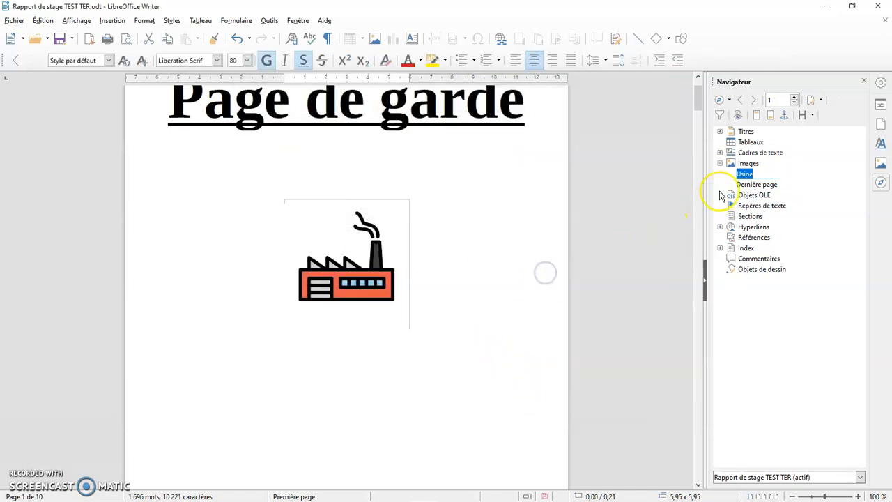
# Collapse and re-expand the Navigator's Images category, jump to the image "Dernière page", and deselect it
pyautogui.click(719, 163)
pyautogui.click(720, 163)
pyautogui.click(744, 175)
pyautogui.doubleClick(751, 184)
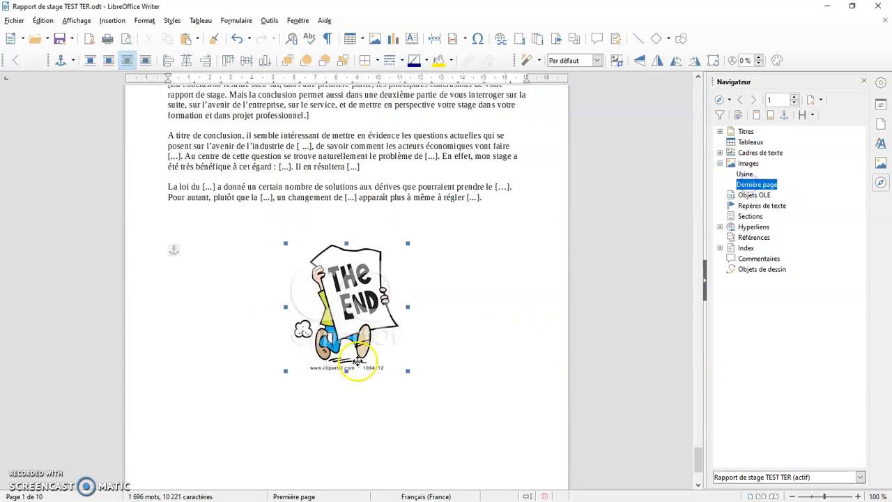
pyautogui.click(454, 332)
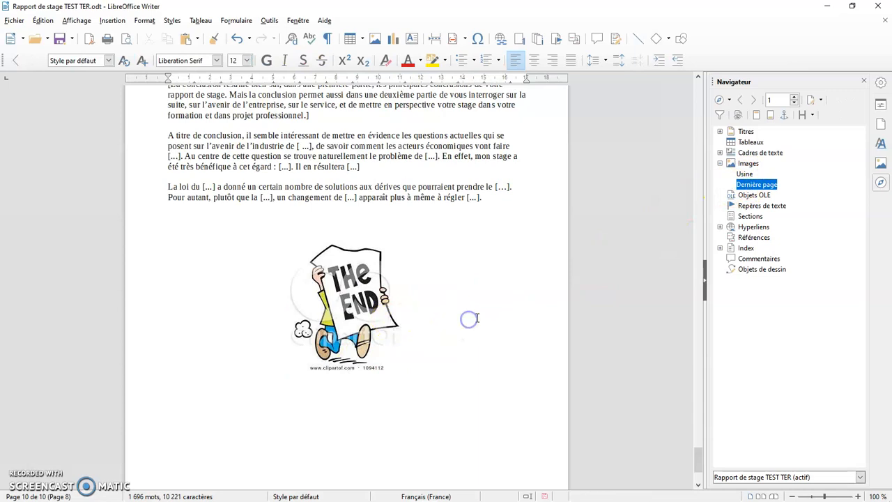
# Examine the size, anchor and position settings in the "Dernière page" image's properties, cancelling once and reopening them
pyautogui.click(344, 299)
pyautogui.doubleClick(344, 299)
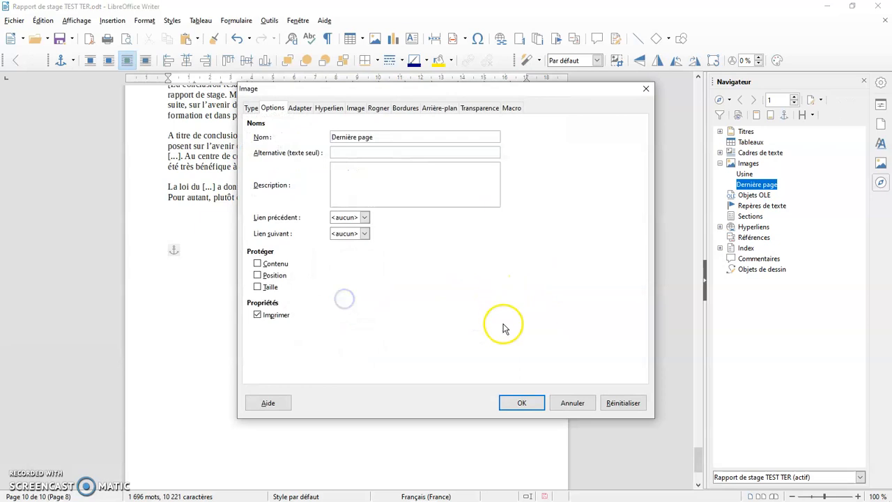
pyautogui.click(251, 108)
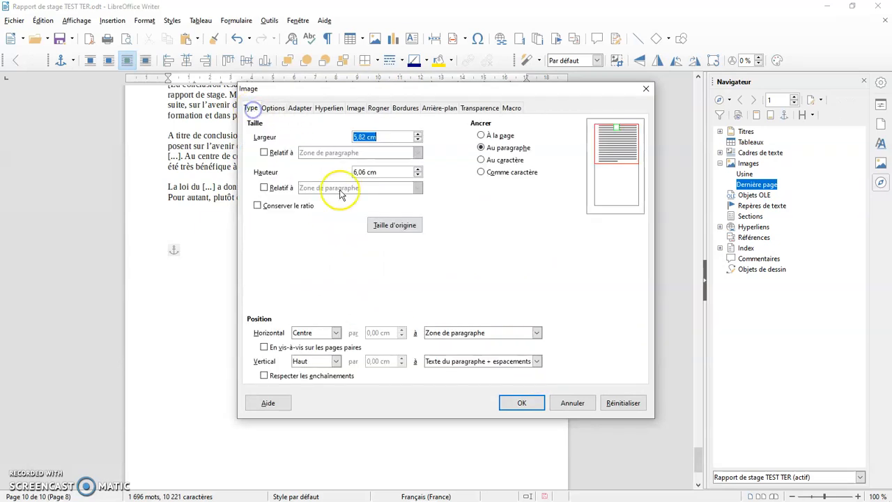
pyautogui.click(570, 403)
pyautogui.rightClick(354, 321)
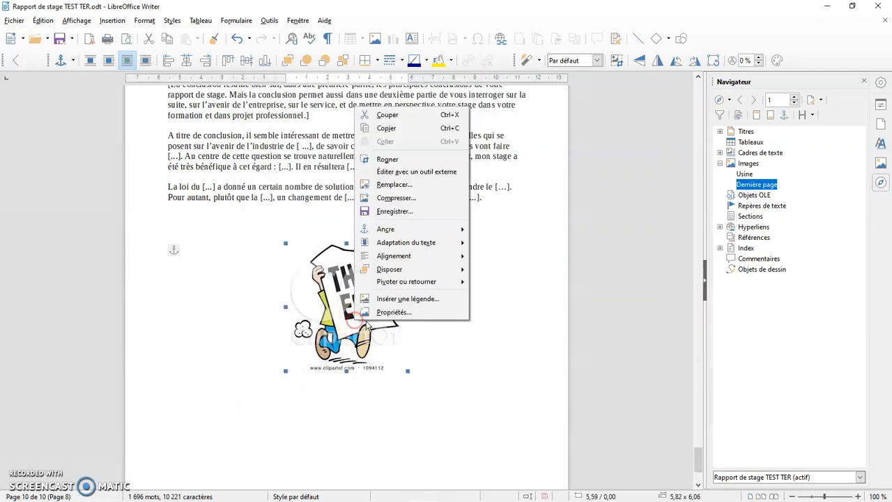
pyautogui.click(393, 314)
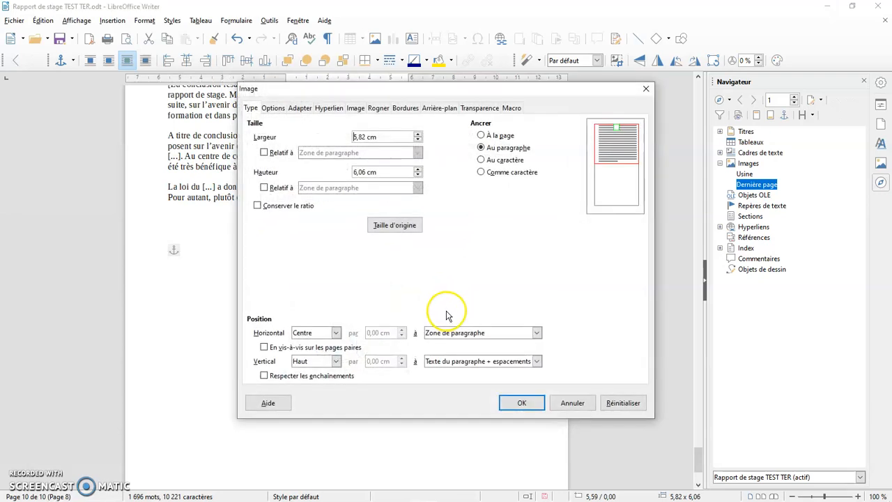
# Check the name option in the "Dernière page" image's properties and close them without saving
pyautogui.click(273, 108)
pyautogui.click(377, 136)
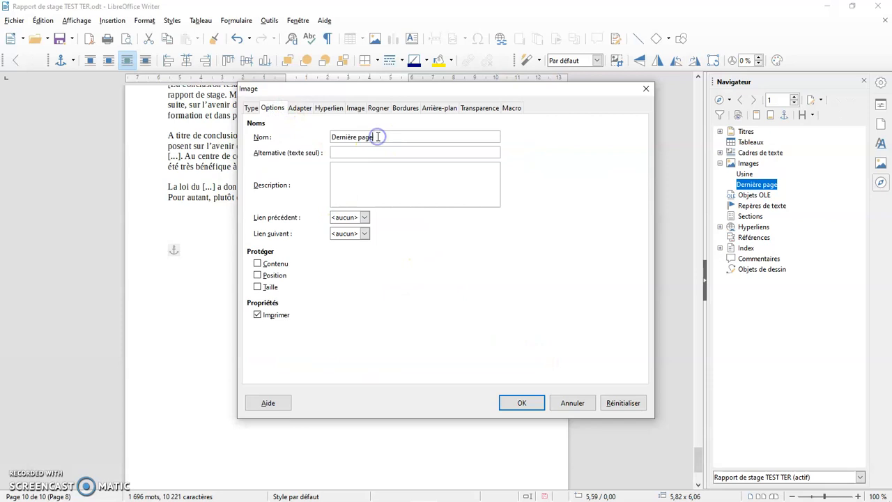
pyautogui.click(572, 404)
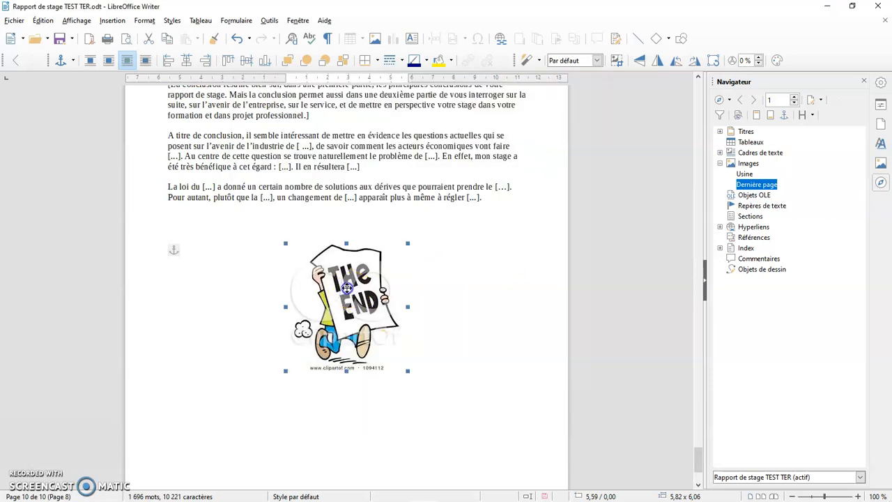
# Reopen the "Dernière page" image's properties beside the picture, examine the name, alternative text and description fields, and deselect the image
pyautogui.doubleClick(346, 287)
pyautogui.click(358, 137)
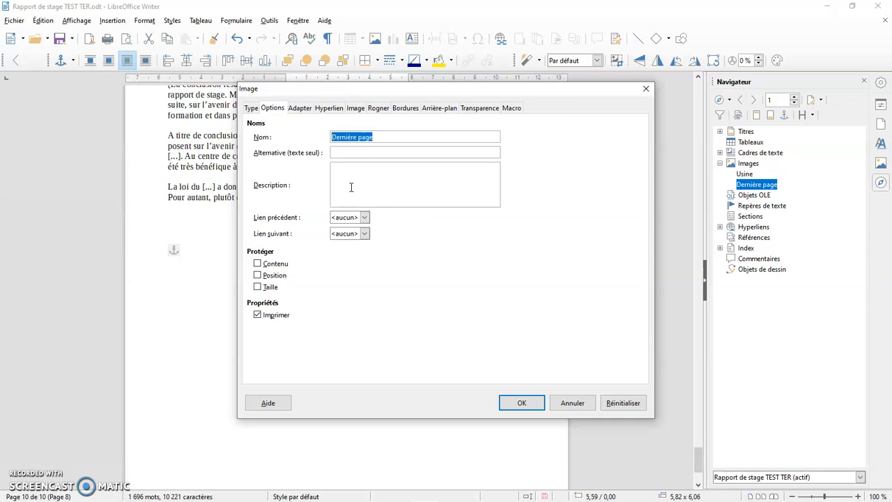
pyautogui.moveTo(376, 92); pyautogui.dragTo(663, 112)
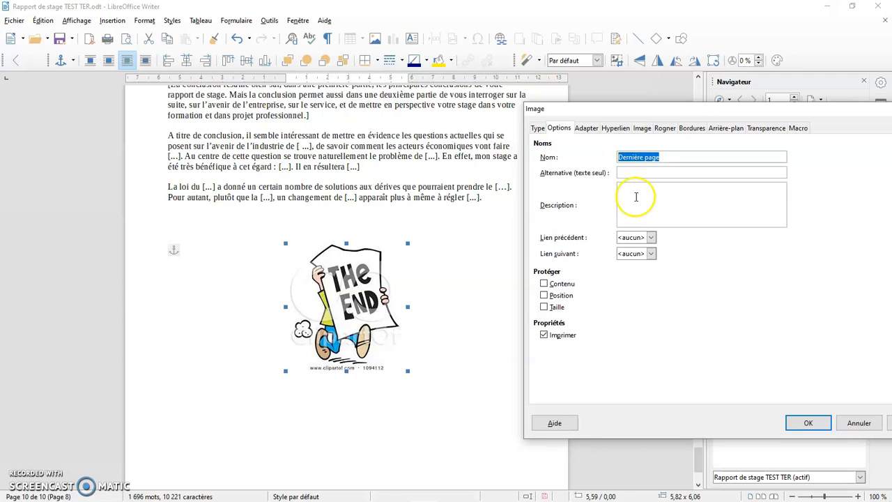
pyautogui.click(636, 171)
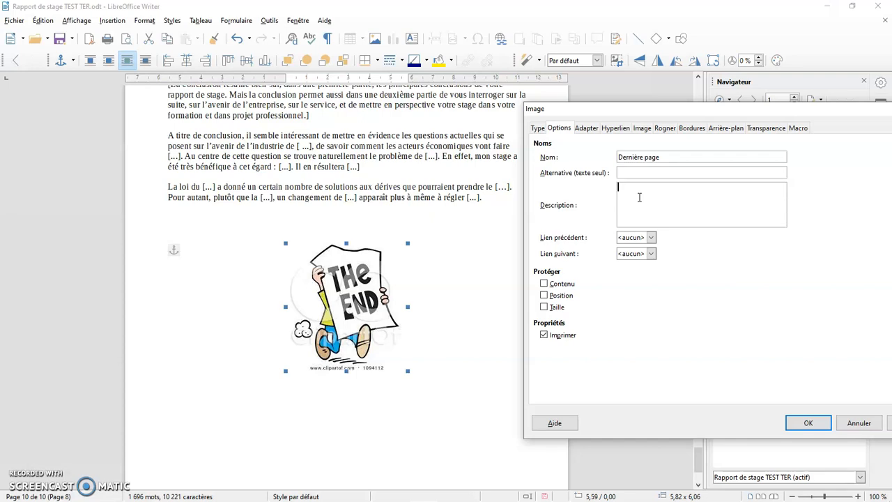
pyautogui.click(642, 187)
pyautogui.click(810, 423)
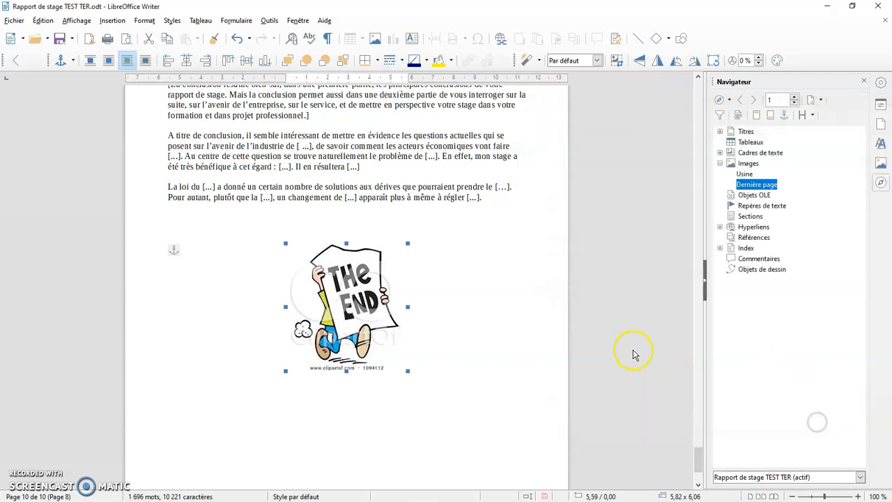
pyautogui.click(632, 352)
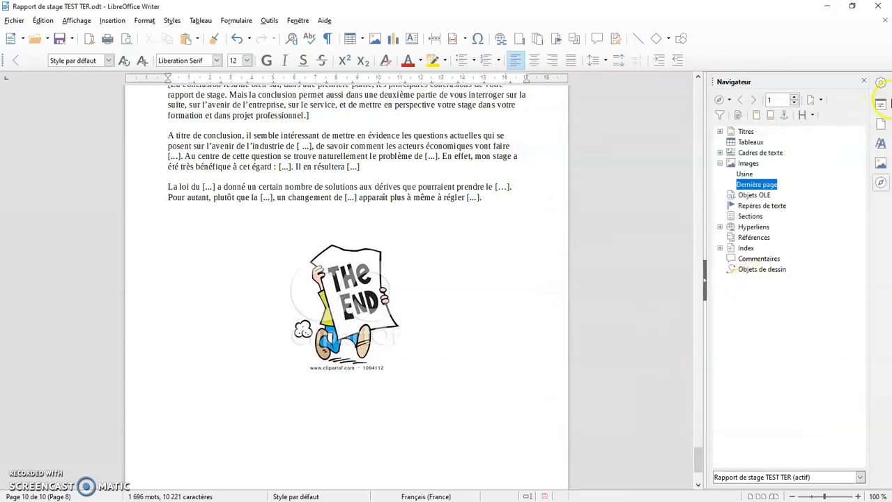
# Choose the Navigator in the sidebar settings, expand its text frames category and jump to the frame "Cadre1"
pyautogui.click(882, 82)
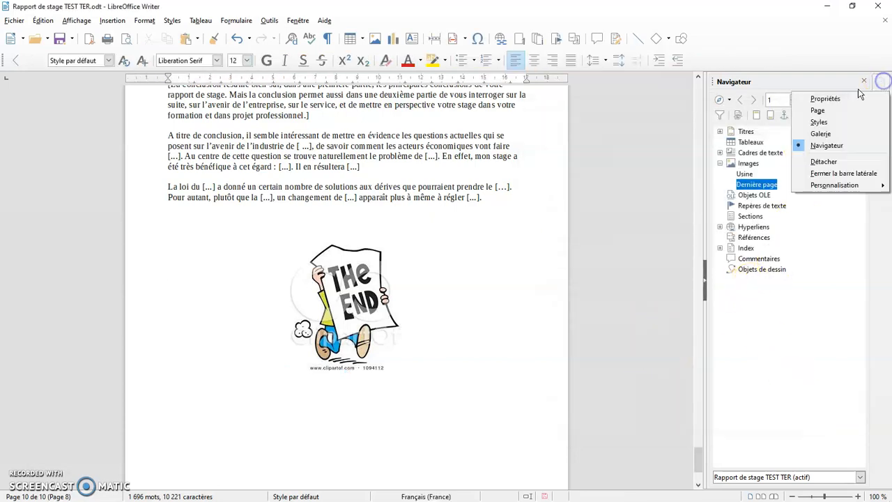
pyautogui.click(813, 145)
pyautogui.click(718, 132)
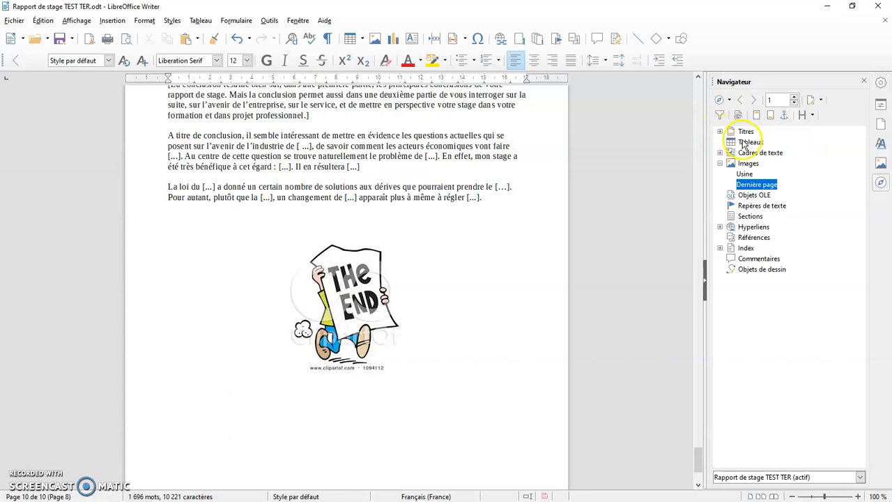
pyautogui.click(744, 142)
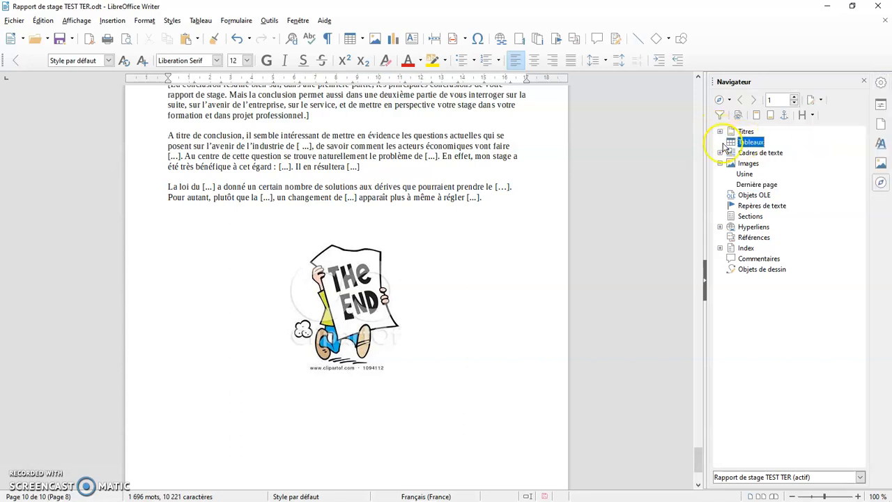
pyautogui.click(720, 153)
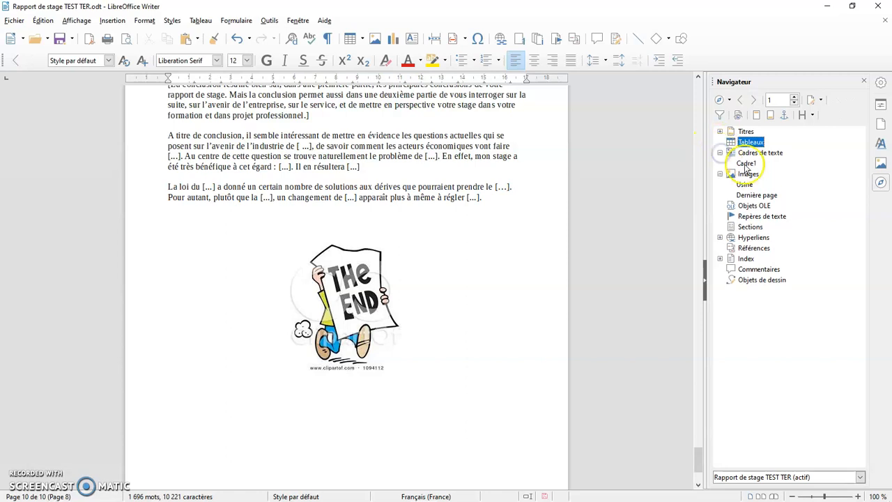
pyautogui.doubleClick(746, 163)
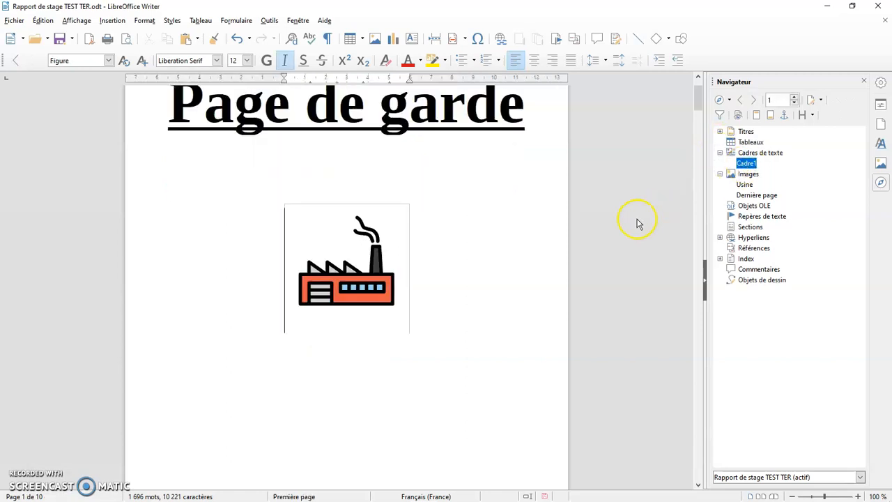